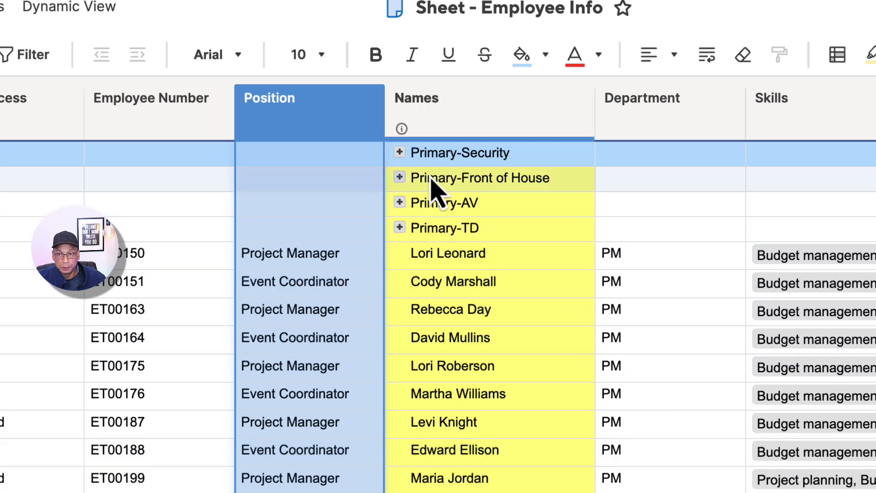
- Expand the Primary-Security group, highlight the employee names beneath it, and collapse the group again
left_click(399, 153)
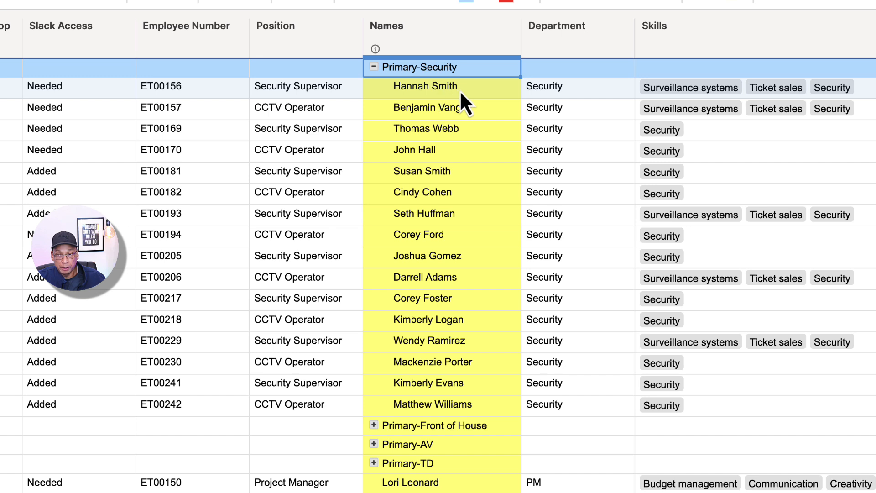
left_click_drag(459, 91, 462, 409)
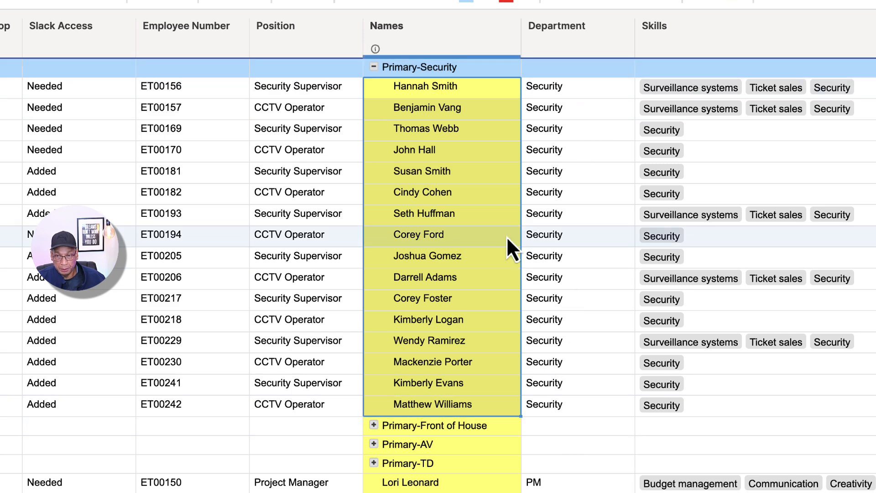
left_click(374, 68)
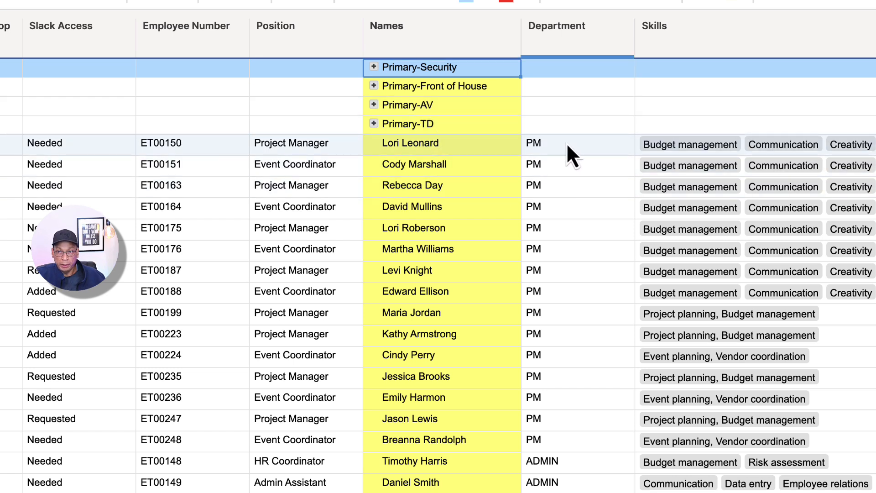
- Insert a row above the first PM employee and enter Primary-PM in its Names cell
left_click_drag(566, 144, 565, 443)
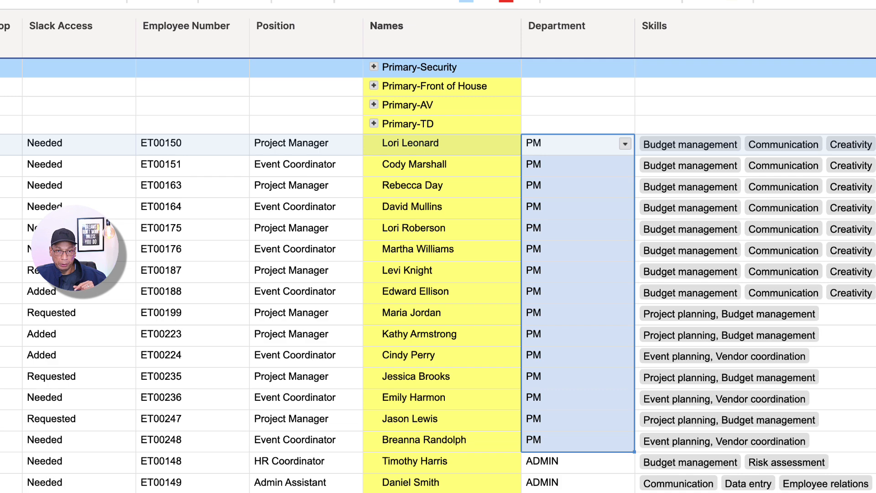
right_click(0, 143)
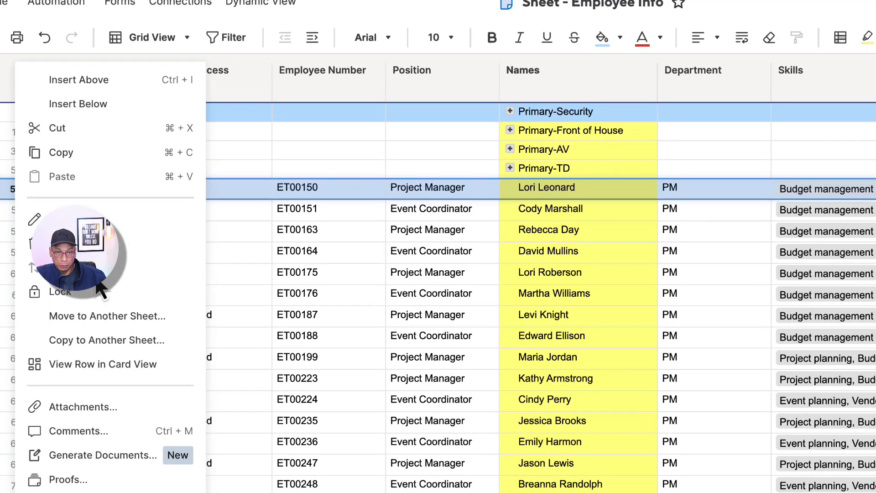
left_click(102, 82)
left_click(570, 186)
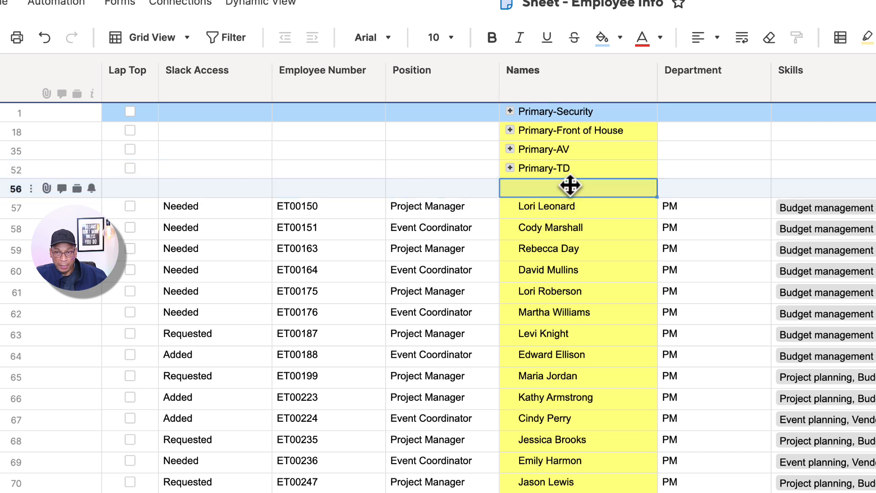
type("Primar")
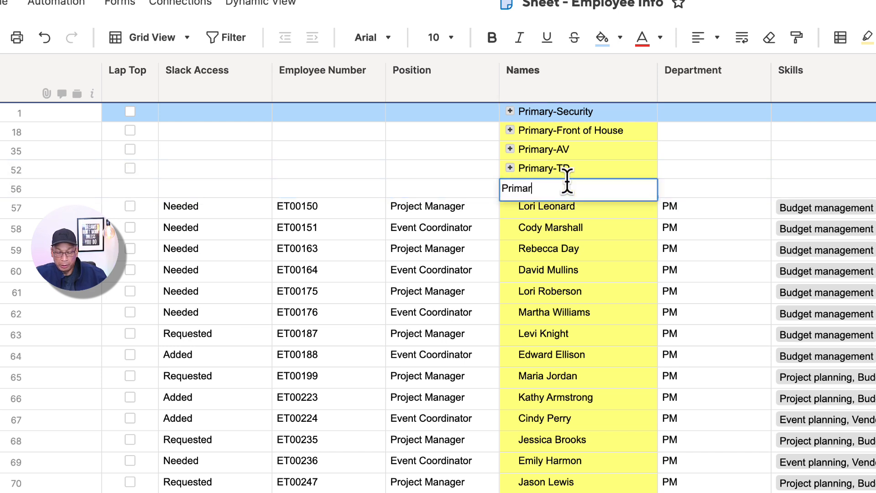
type("y-PM")
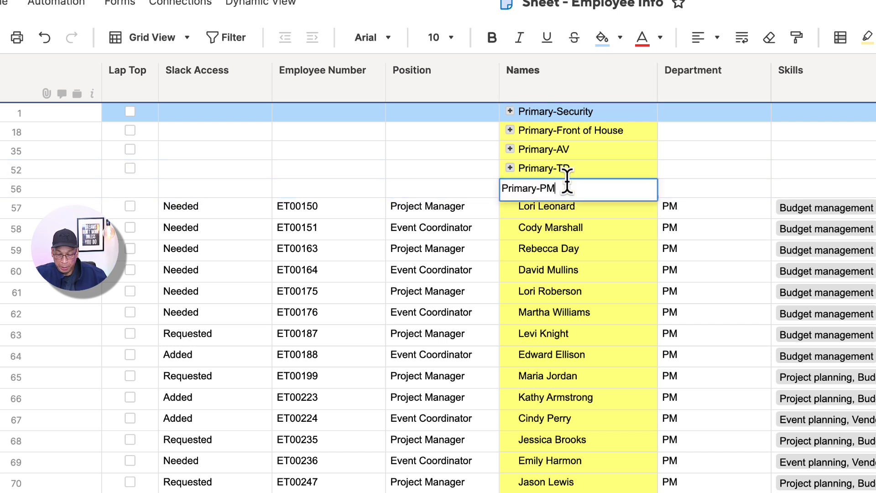
left_click(601, 213)
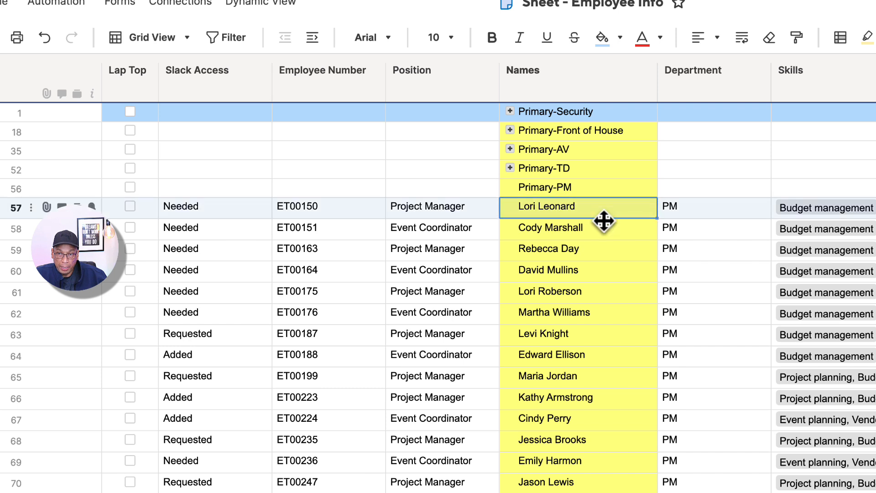
- Indent all PM employee rows, 57 to 71, so they become sub-items of the Primary-PM row
left_click(598, 192)
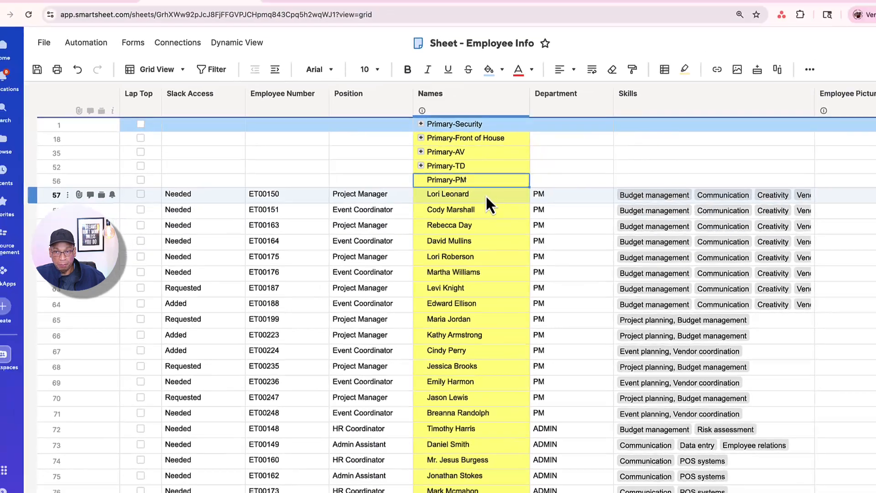
left_click_drag(599, 210, 602, 228)
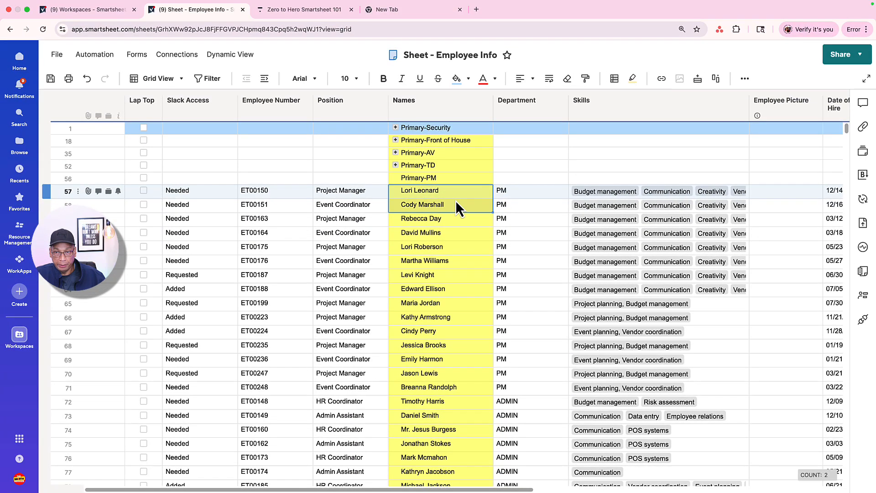
left_click_drag(457, 202, 473, 388)
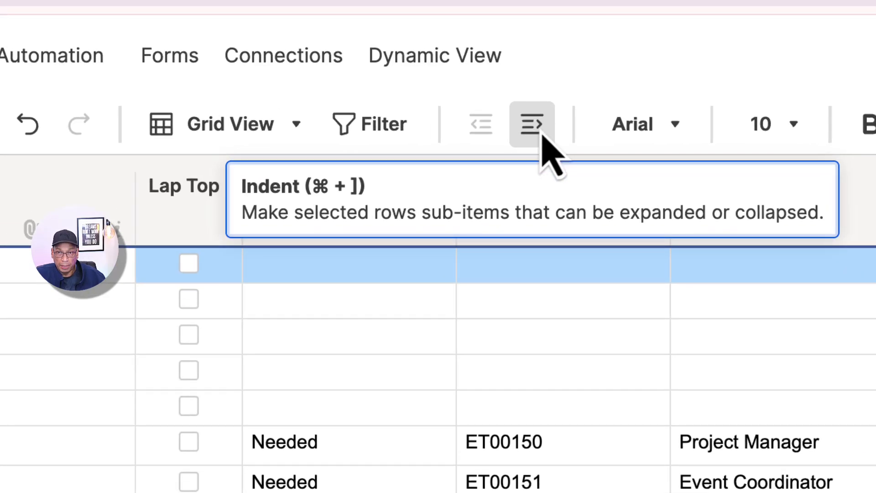
left_click(543, 134)
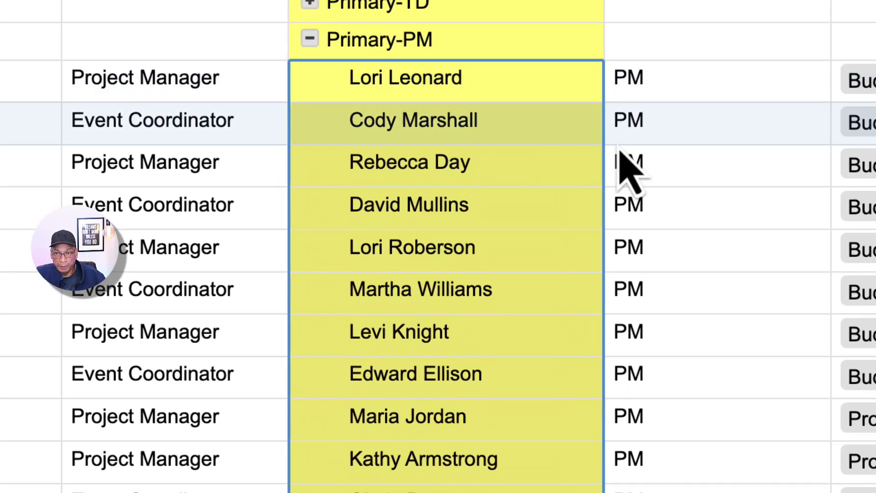
left_click(576, 158)
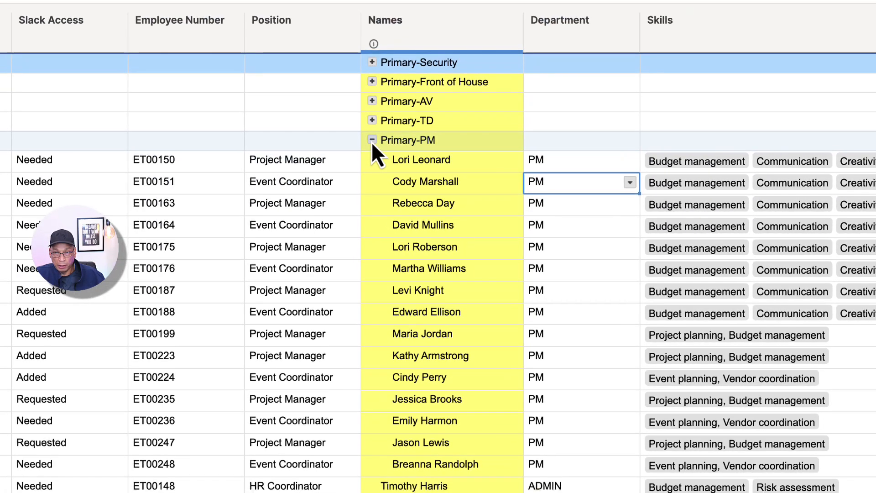
- Collapse and re-expand the Primary-PM group to check its sub-items, leaving the group collapsed
left_click(310, 44)
left_click(372, 140)
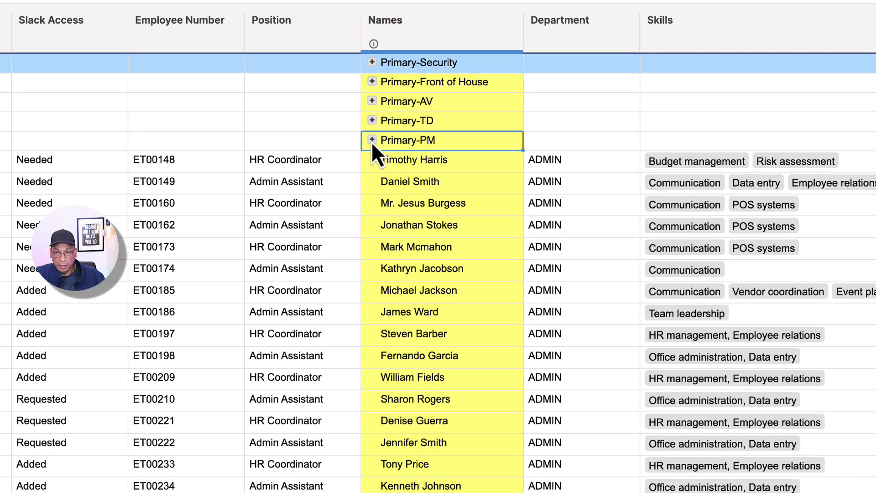
left_click(372, 140)
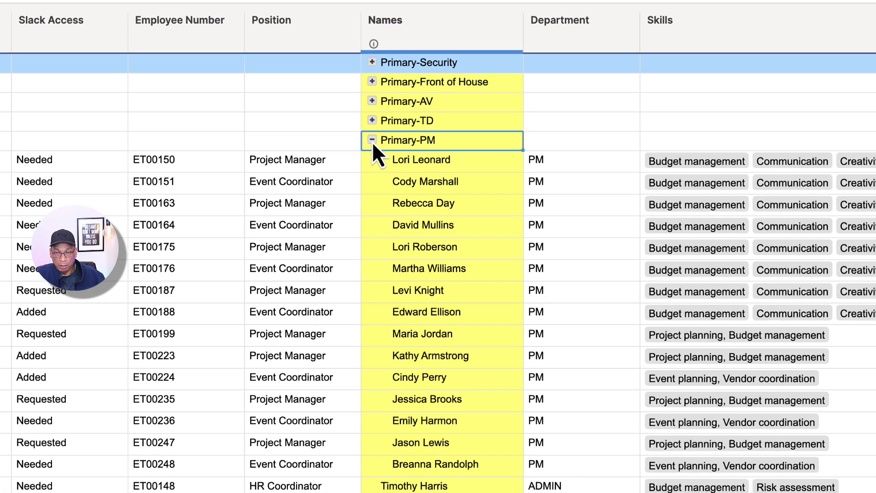
left_click(372, 140)
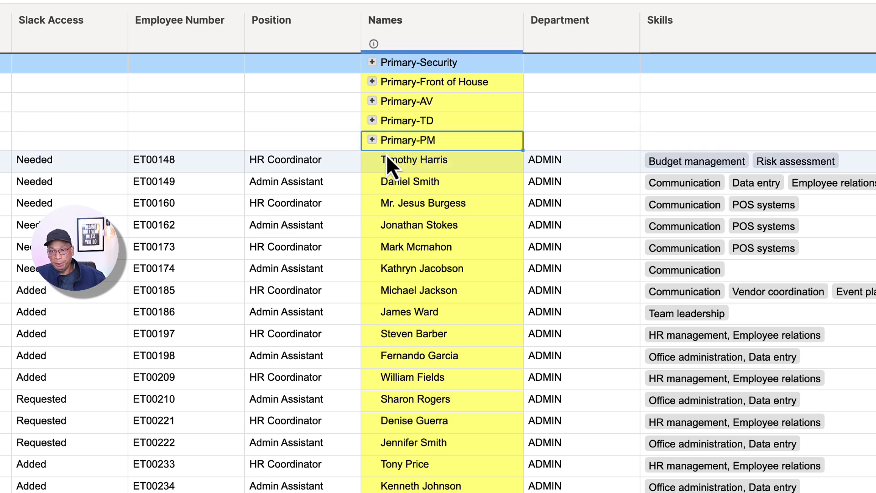
left_click(373, 140)
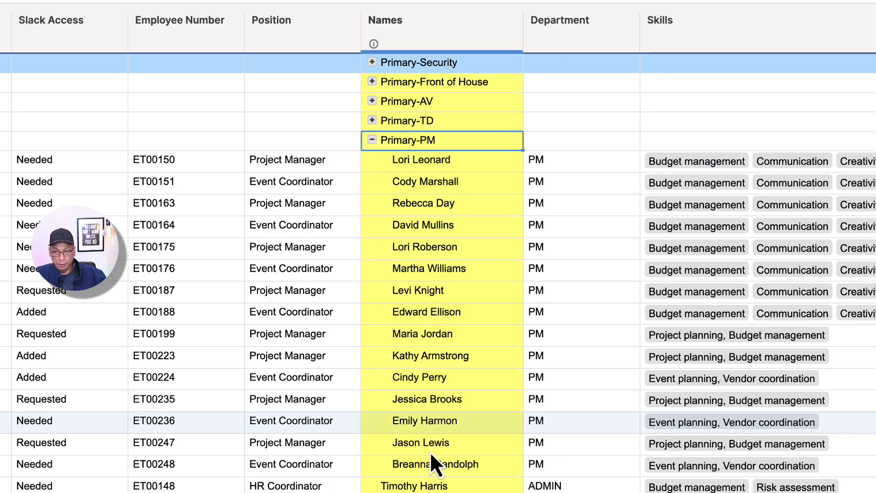
left_click(372, 140)
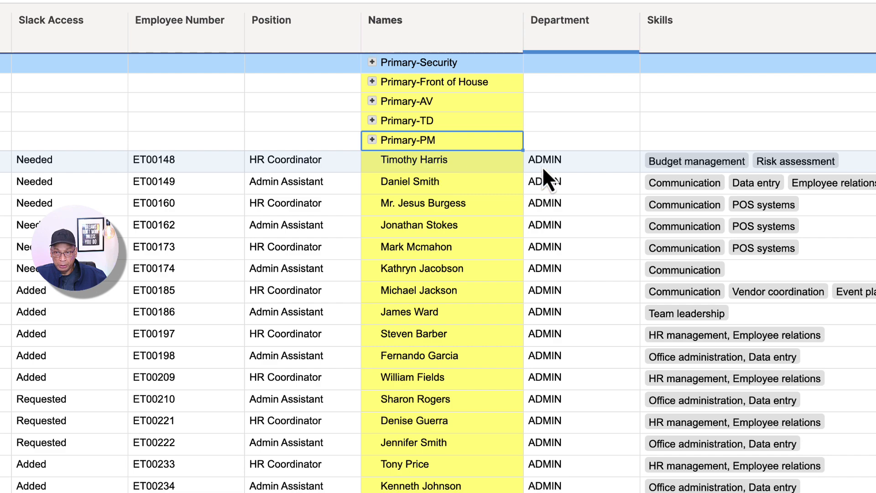
- Insert a row above the first ADMIN employee and enter Primary-ADMIN in its Names cell
left_click(228, 168)
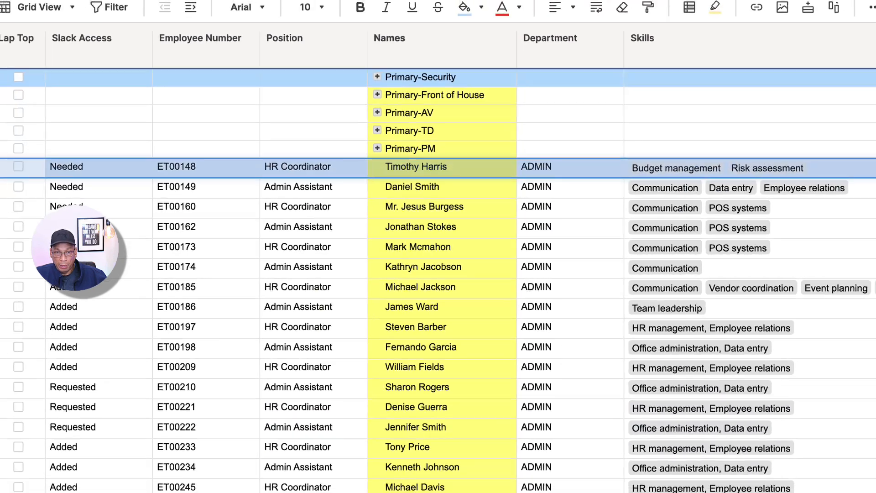
left_click(18, 181)
left_click(69, 83)
left_click(395, 183)
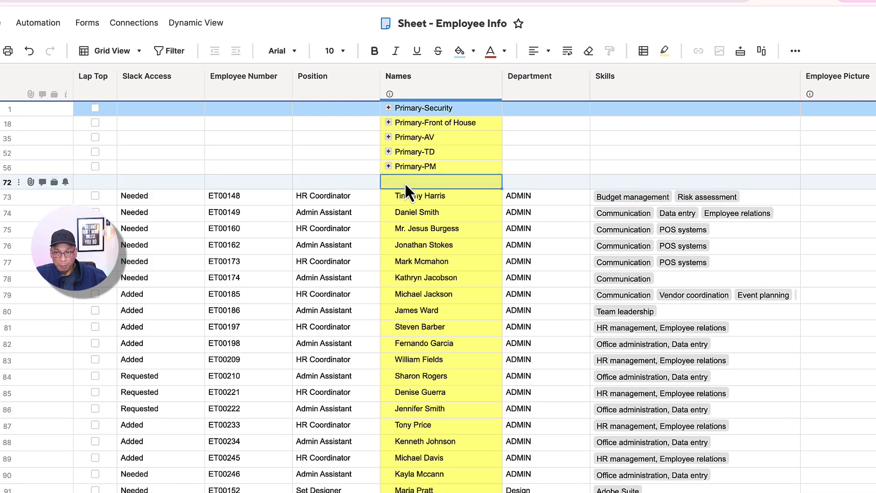
type("Primary")
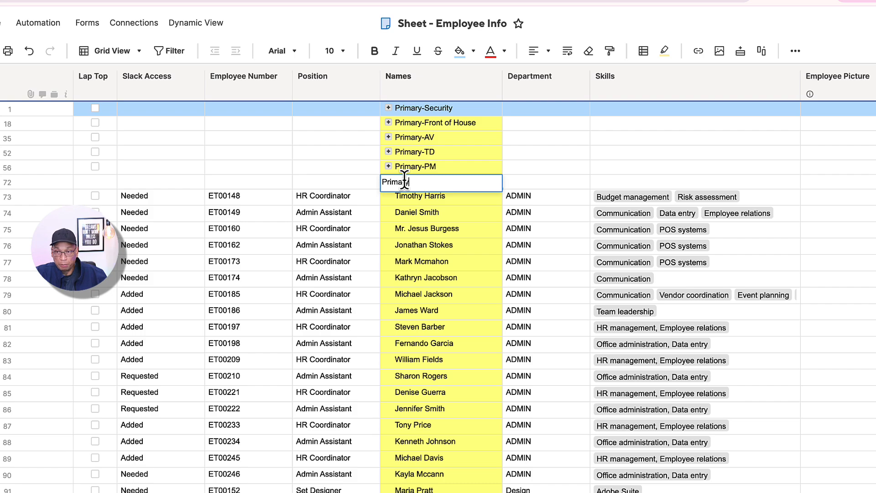
type("-ADMIN")
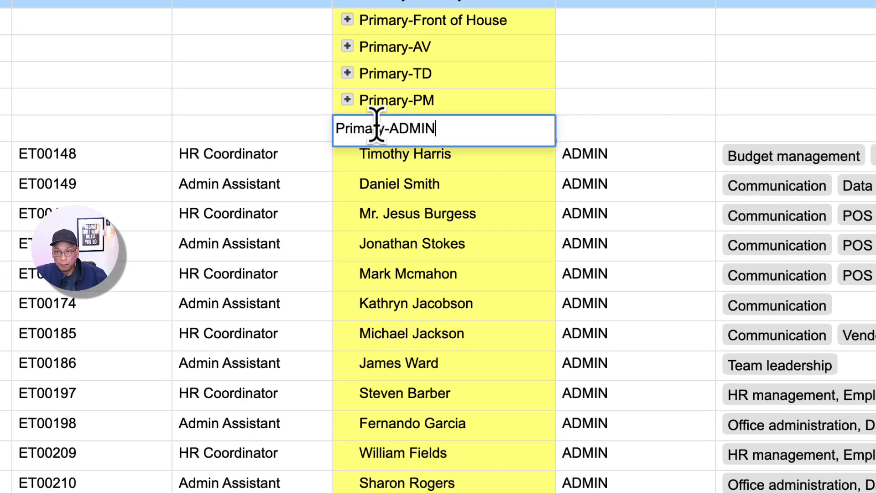
left_click(387, 224)
- Indent all ADMIN employee rows beneath the Primary-ADMIN row and collapse that group
left_click_drag(452, 157, 461, 491)
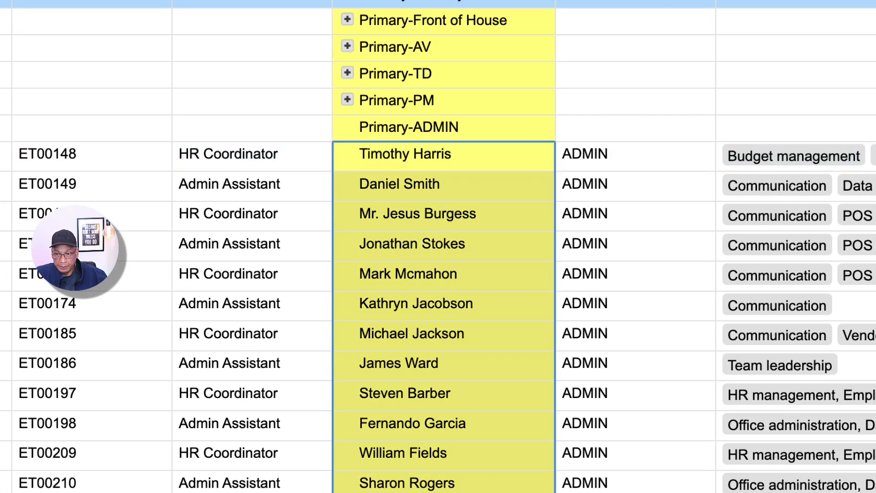
key("ctrl+]")
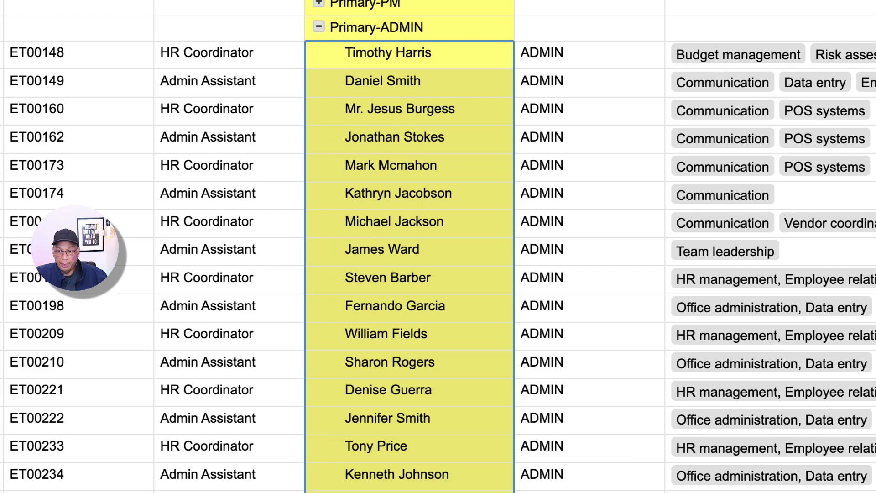
left_click(318, 27)
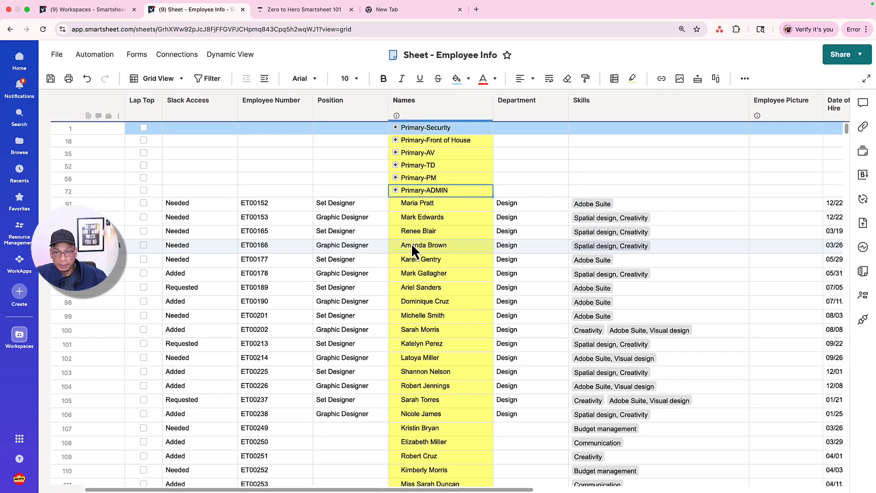
- Look through the remaining ungrouped rows, and expand and collapse the Primary-Security and Primary-Front of House groups to review their employees
scroll(412, 246, "down", 3)
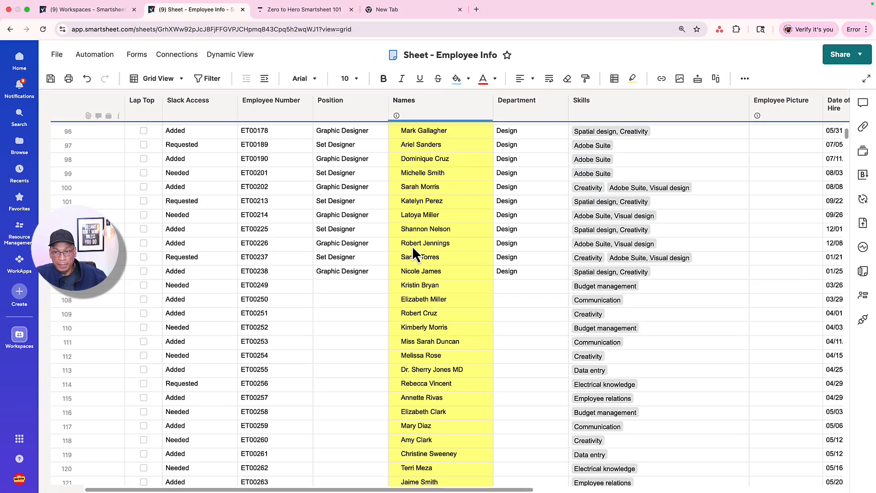
scroll(412, 245, "up", 5)
left_click(398, 130)
left_click(396, 129)
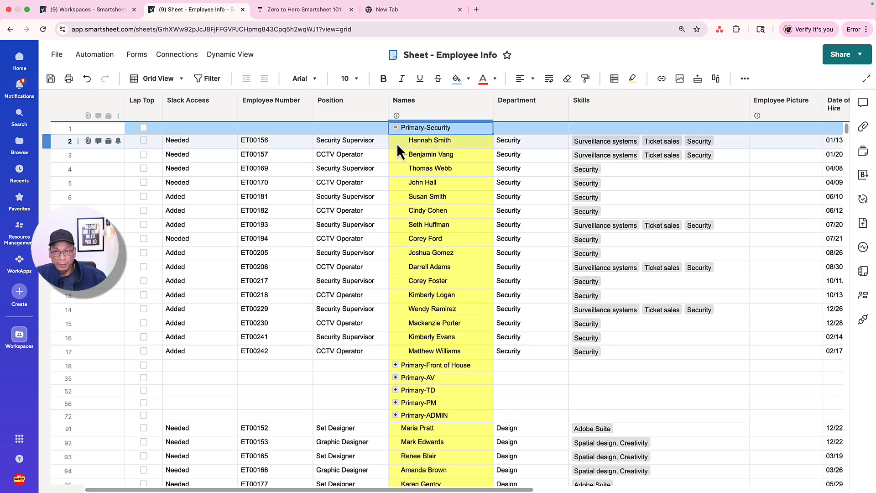
left_click(397, 368)
left_click(395, 365)
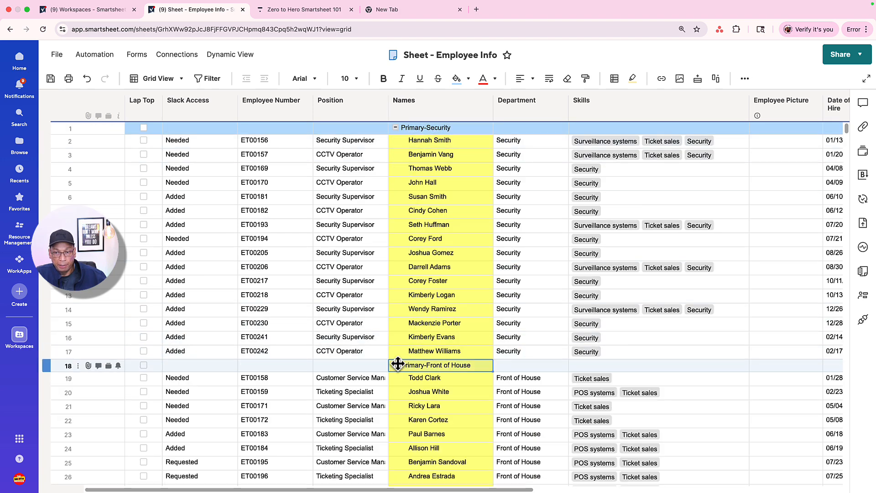
left_click(395, 130)
left_click(396, 129)
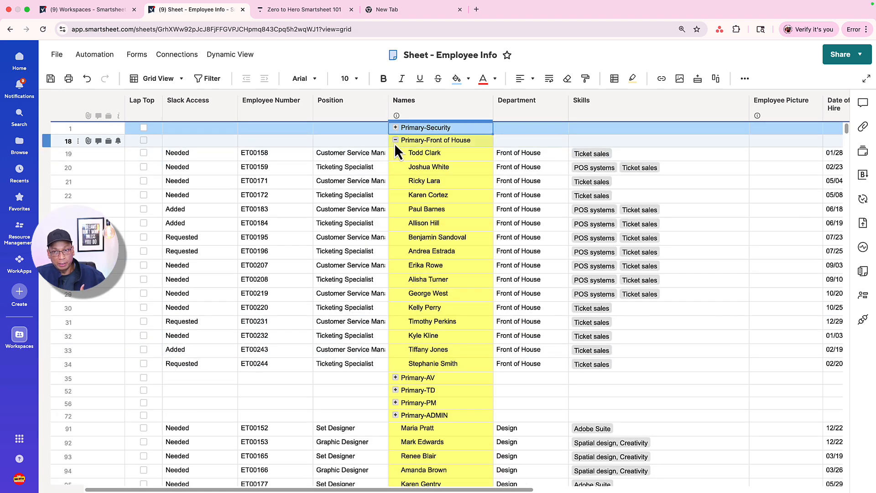
left_click(395, 140)
- Expand the Primary-AV group to view its employees, return from the slide to the Employee Info sheet, and collapse the group
left_click(396, 153)
left_click(395, 153)
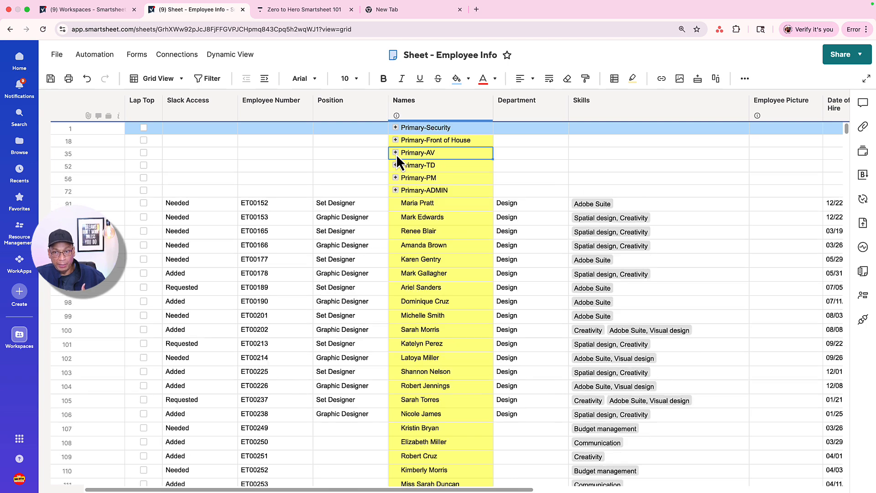
left_click(395, 152)
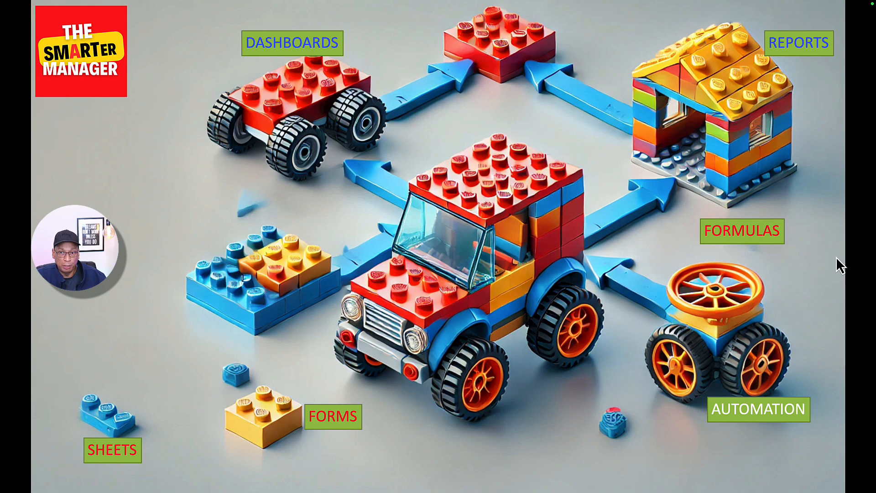
key("ctrl+Right")
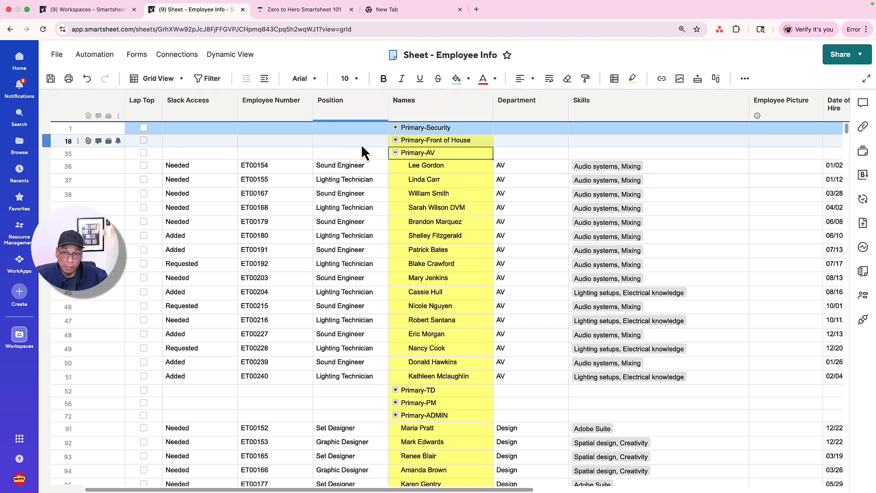
left_click(395, 153)
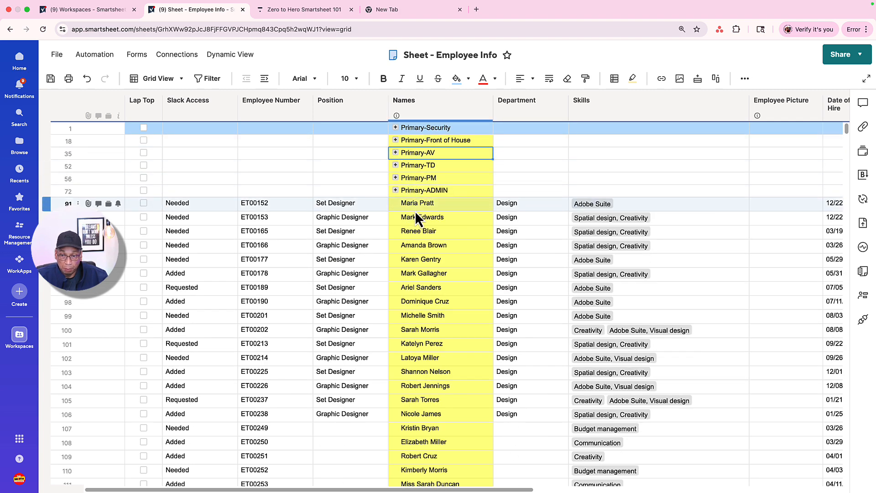
- Insert a row above the first Design employee and enter Primary-Design in its Names cell
left_click(68, 204)
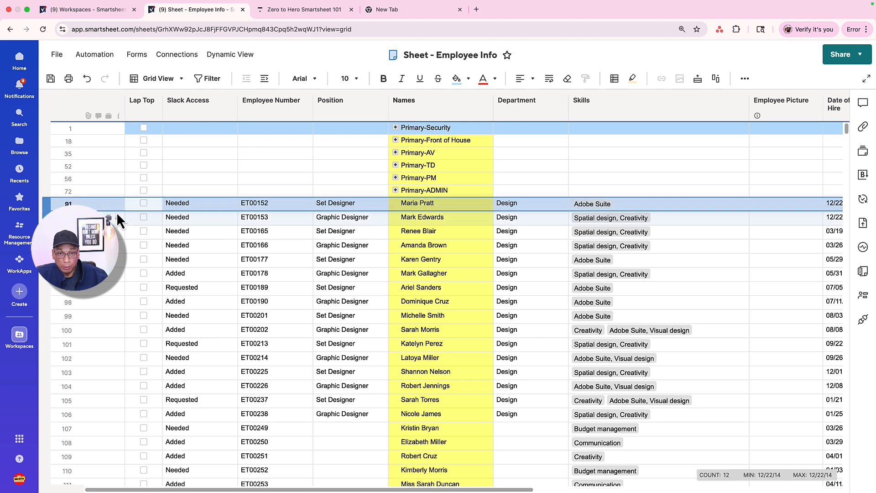
right_click(92, 204)
left_click(112, 122)
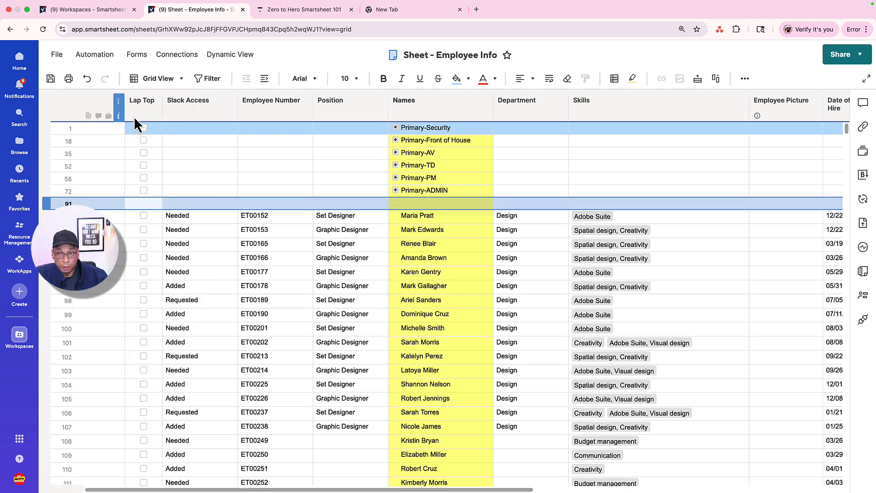
left_click(412, 203)
type("Pri")
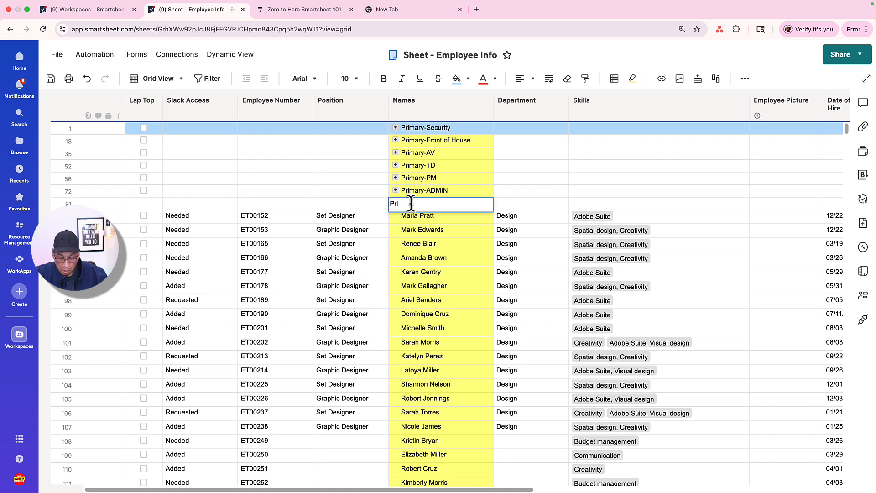
type("mary-Desi")
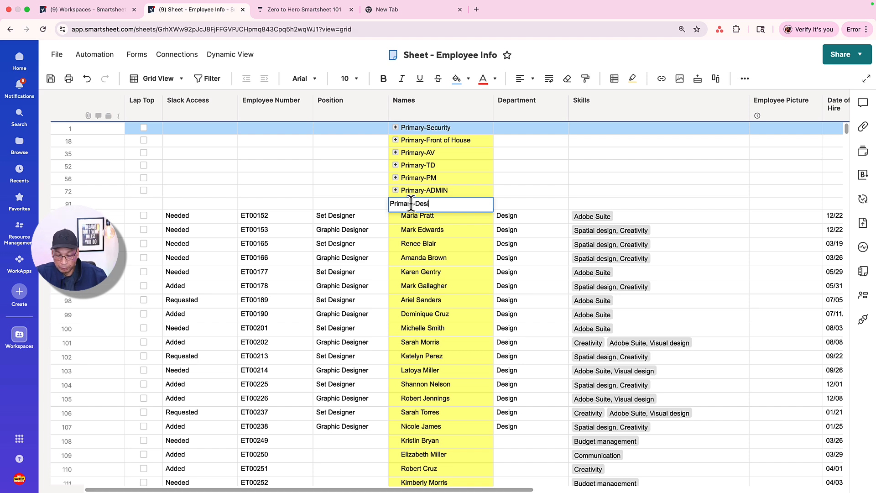
type("gn")
key("Return")
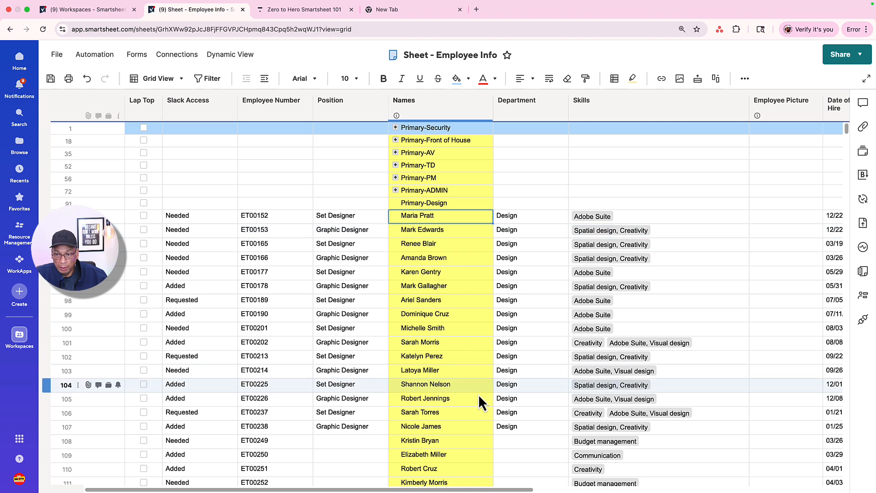
- Indent all Design employee rows beneath the Primary-Design row and collapse that group
left_click(473, 428, "shift")
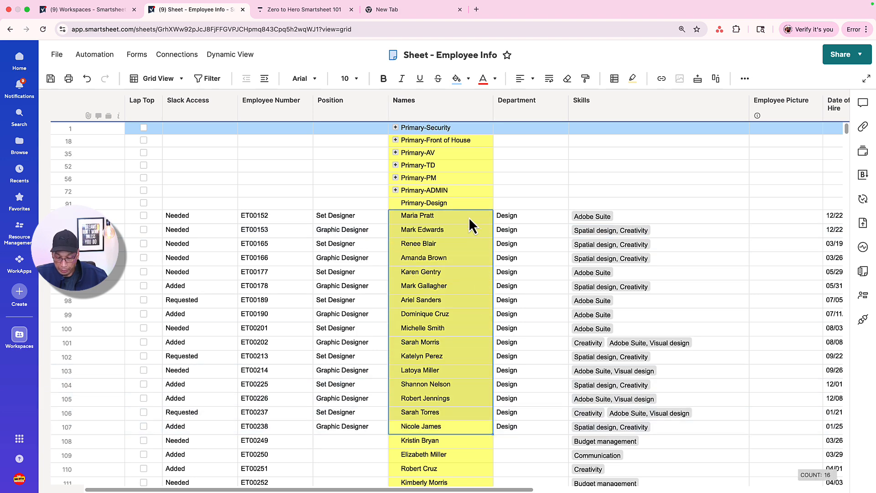
key("super+bracketright")
left_click(395, 202)
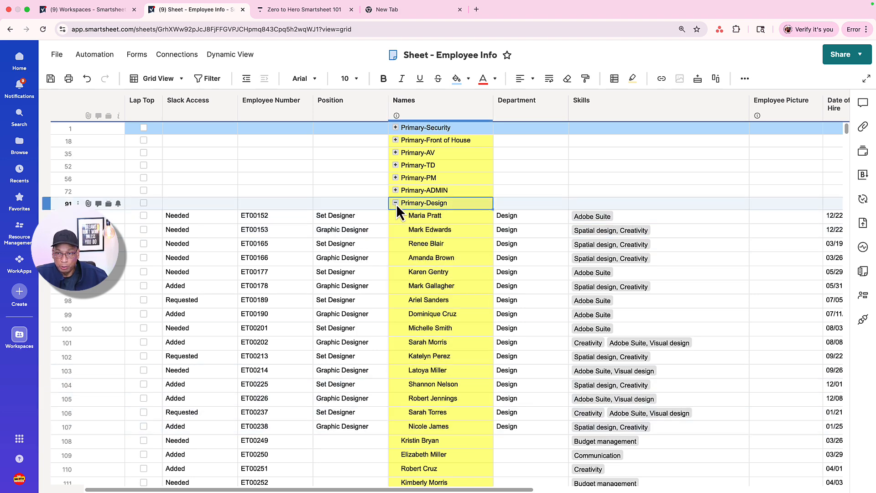
- Insert a row above the first employee without a department and enter Others in its Names cell
right_click(87, 216)
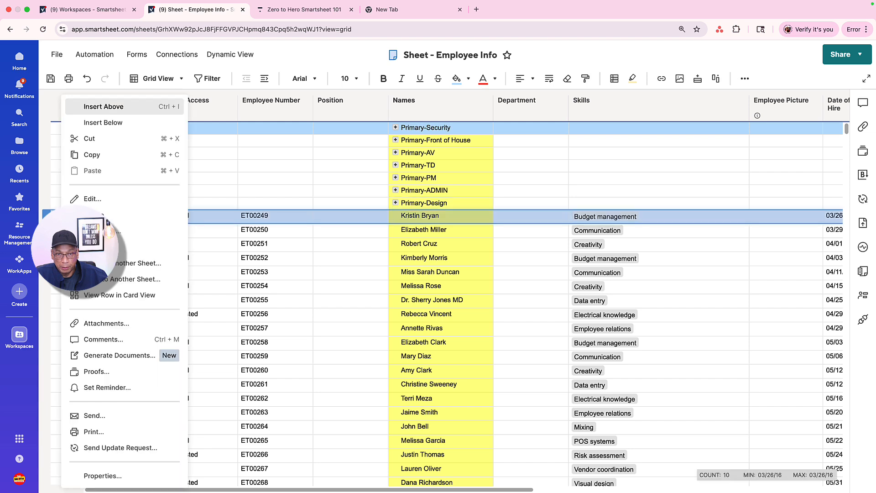
left_click(109, 123)
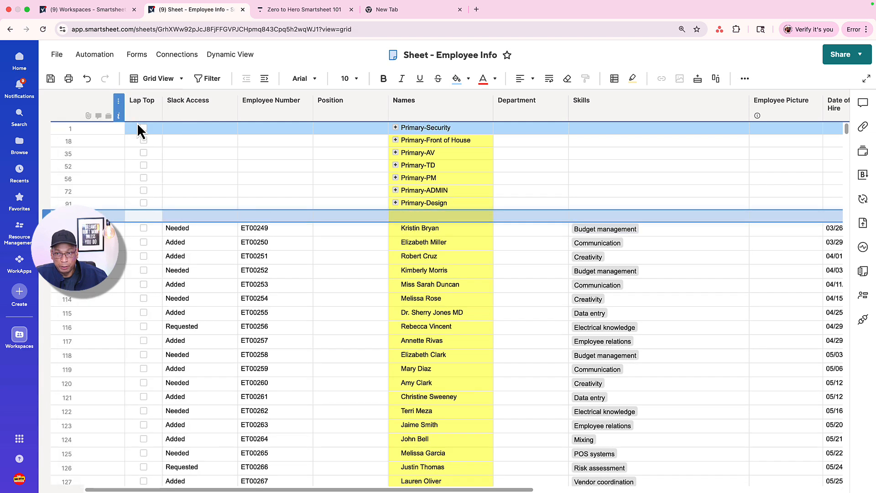
left_click(423, 215)
type("Others")
left_click(442, 245)
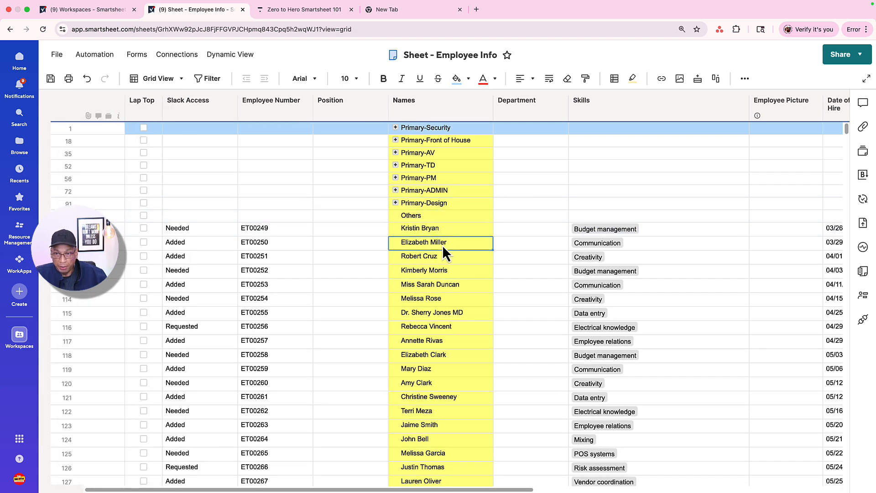
- Indent all remaining employee rows down to the last one beneath the Others row and collapse that group
left_click(455, 231)
key("super+shift+Down")
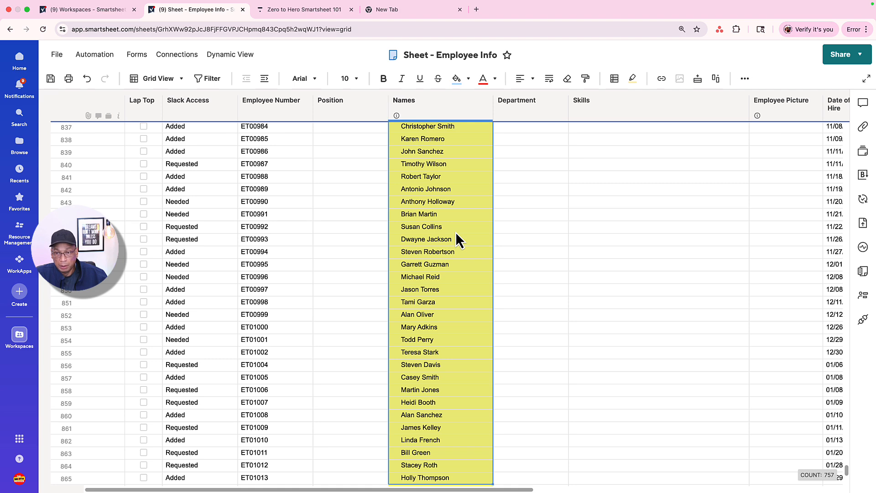
key("super+]")
scroll(458, 229, "up", 18)
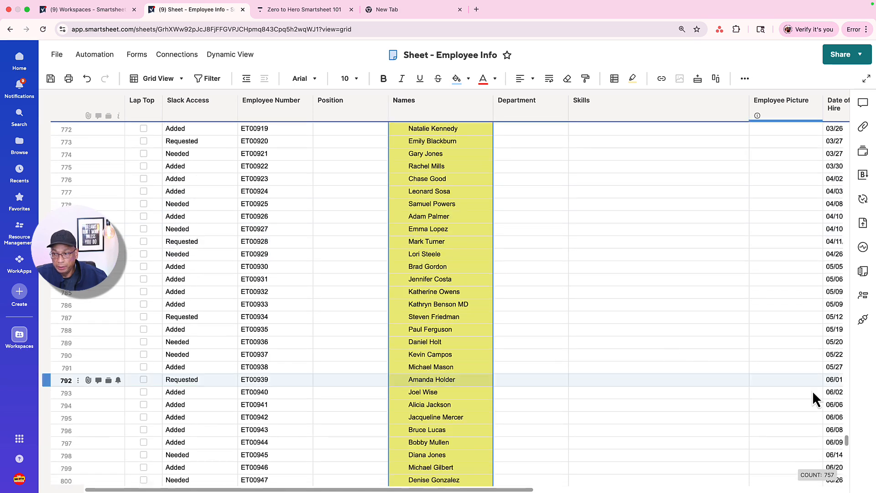
left_click_drag(846, 442, 832, 57)
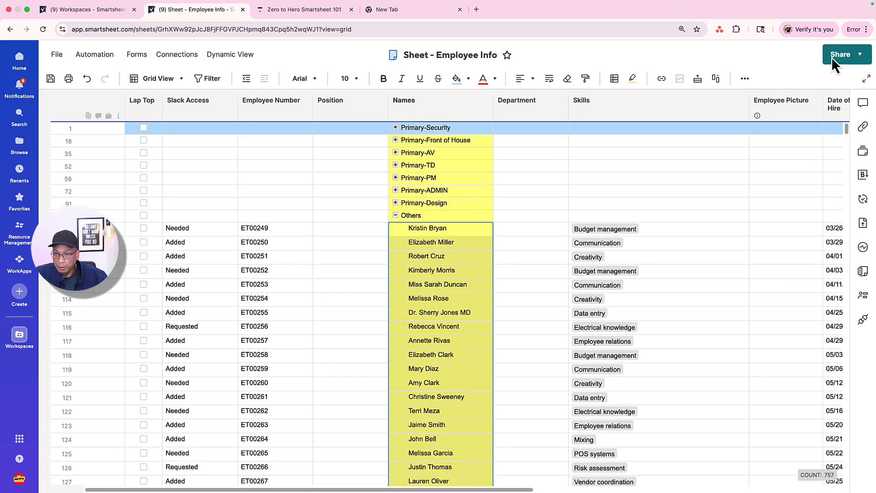
left_click(396, 215)
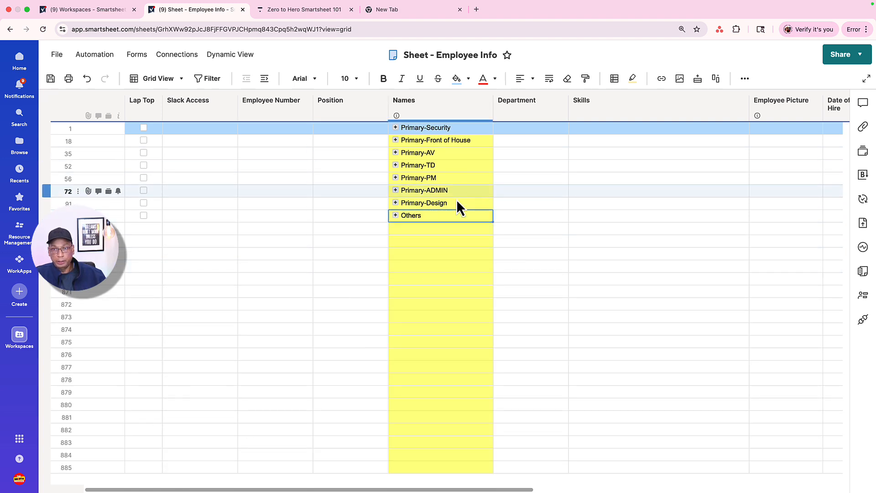
- Select the parent names from Primary-Security to Others, and expand and collapse the Primary-TD and Primary-AV groups to check their employees
left_click(462, 128)
left_click_drag(461, 128, 464, 219)
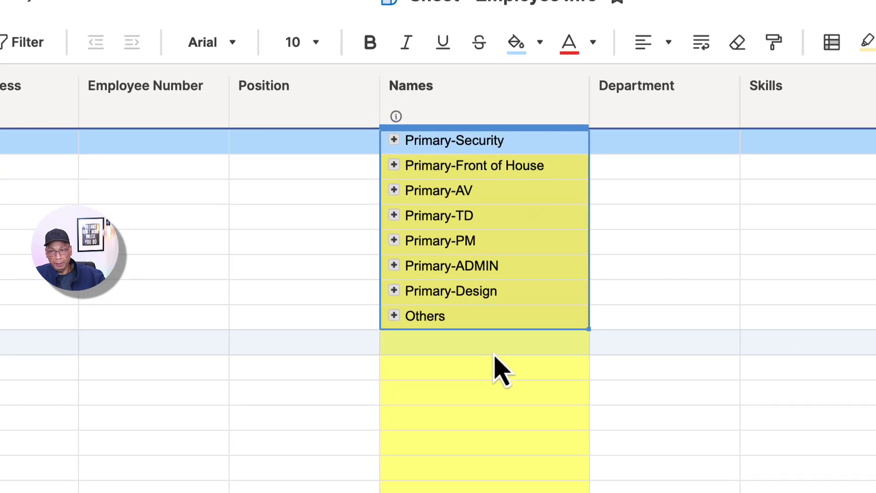
left_click(396, 193)
left_click(394, 215)
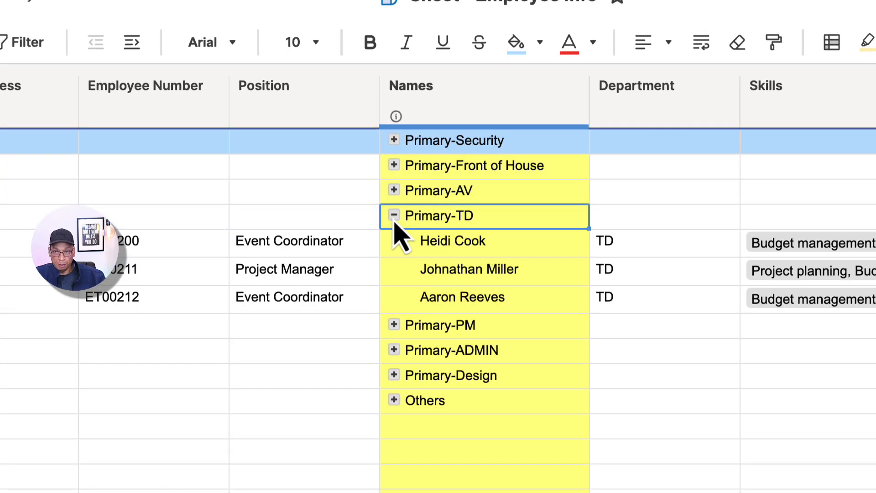
left_click(393, 215)
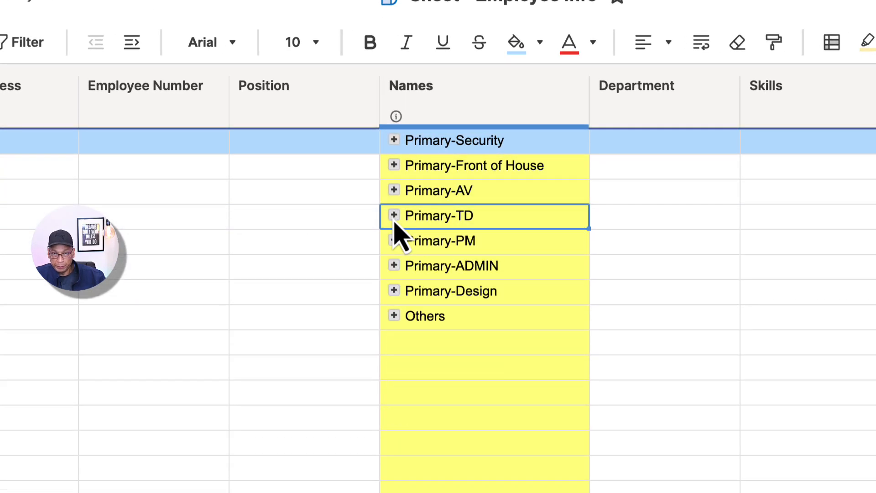
left_click(394, 190)
left_click(394, 190)
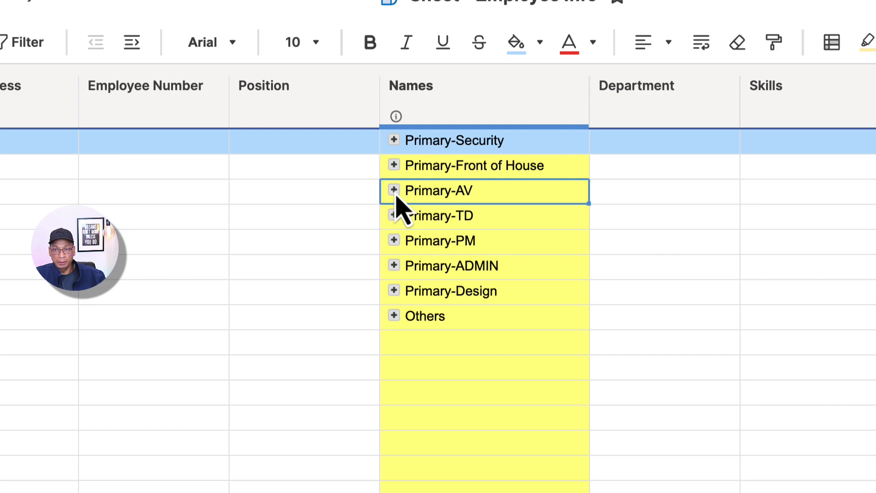
- Expand the Primary-AV and Primary-Front of House groups, review the hierarchy in the Names column, and collapse Primary-Front of House
left_click(394, 190)
left_click(394, 165)
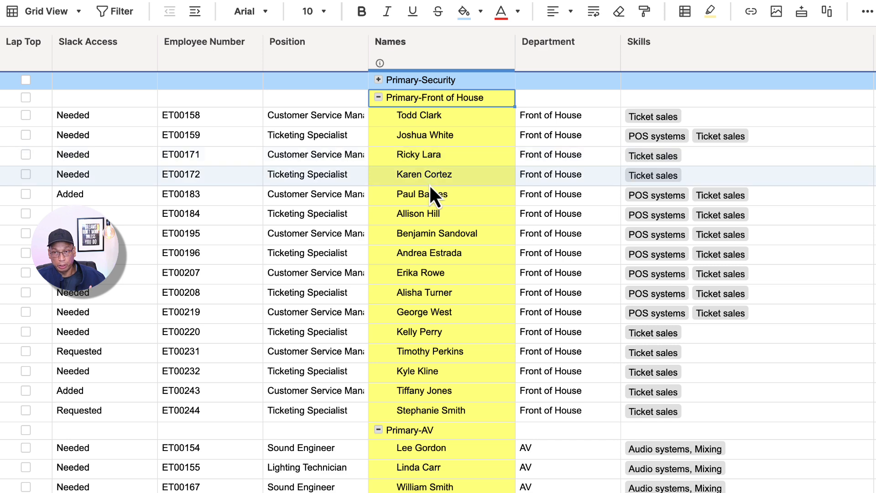
left_click(450, 46)
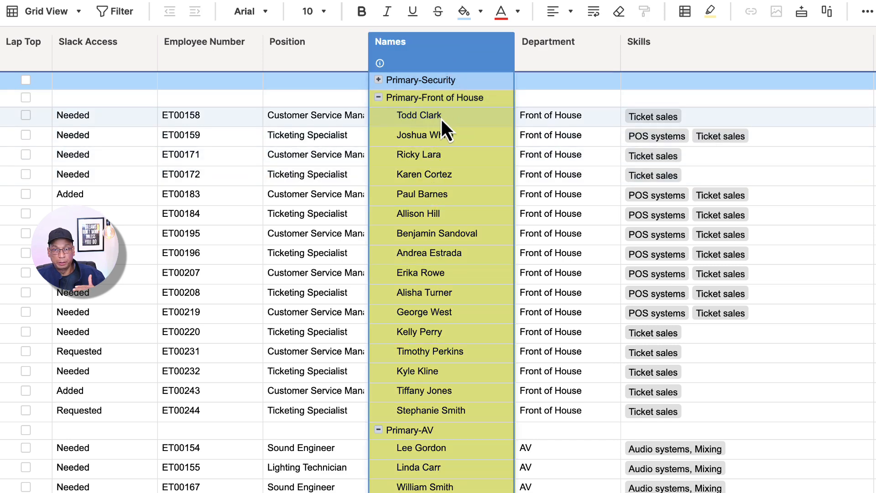
left_click(378, 98)
left_click(380, 123)
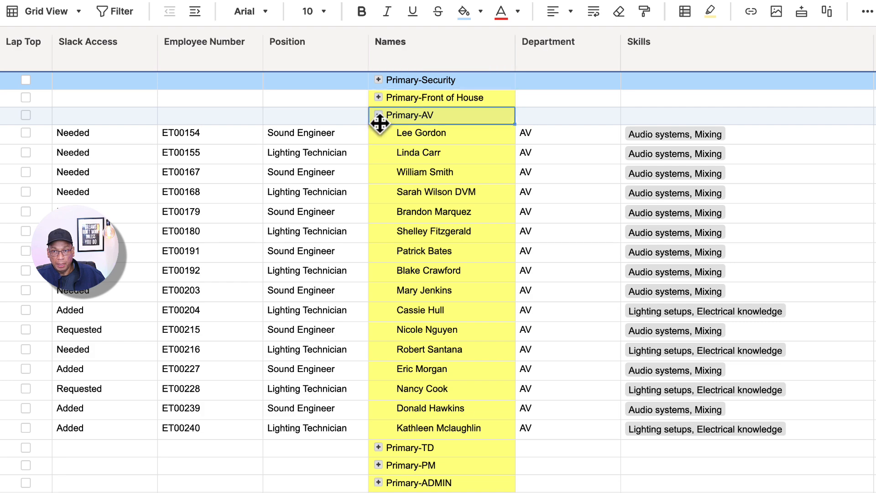